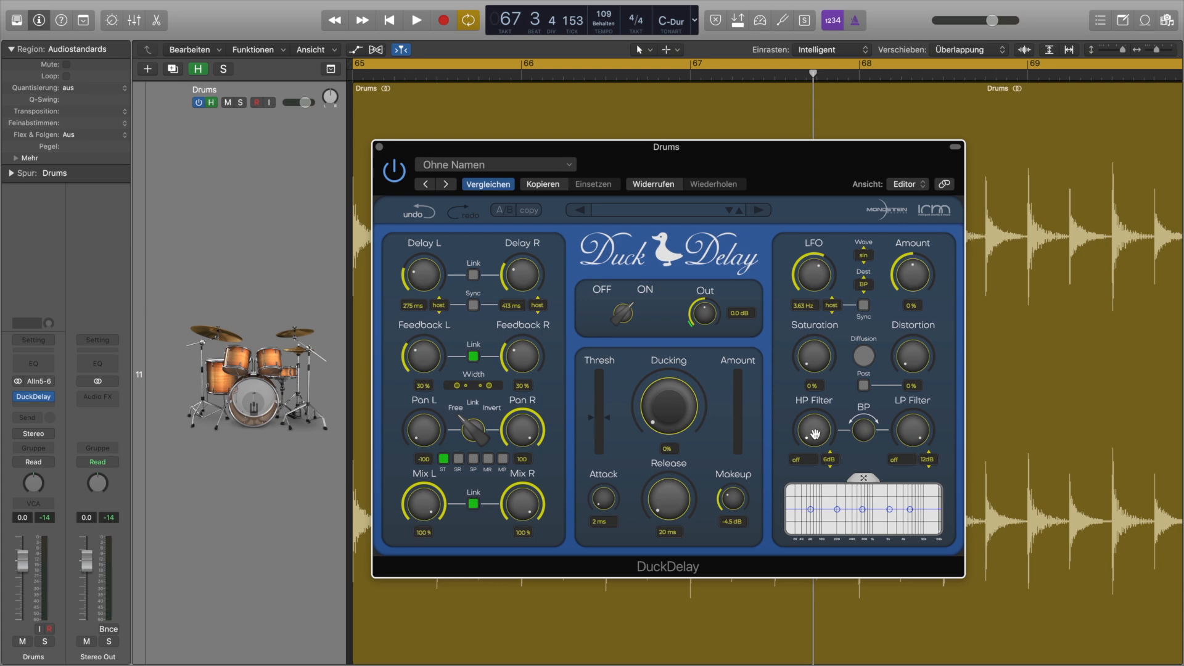
# - Set the HP filter to 198 Hz and the LP filter to 3.6 kHz, both at 12 dB, auditioning the drums in between
pyautogui.moveTo(816, 435); pyautogui.dragTo(835, 370)
pyautogui.press('space')
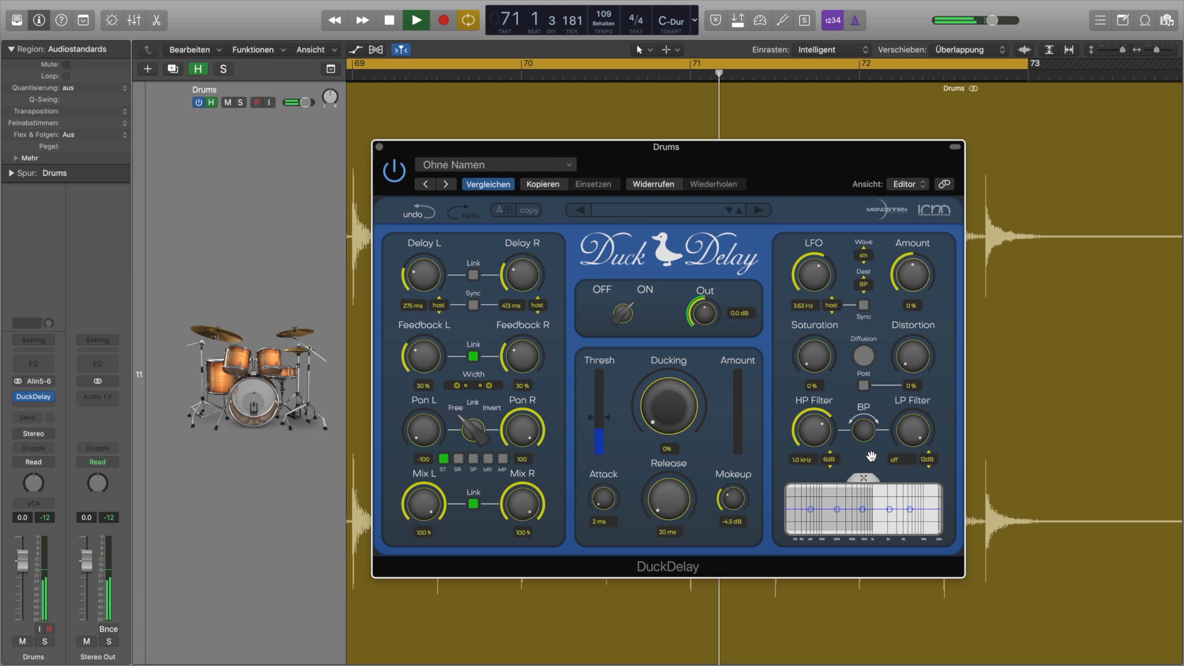
pyautogui.press('space')
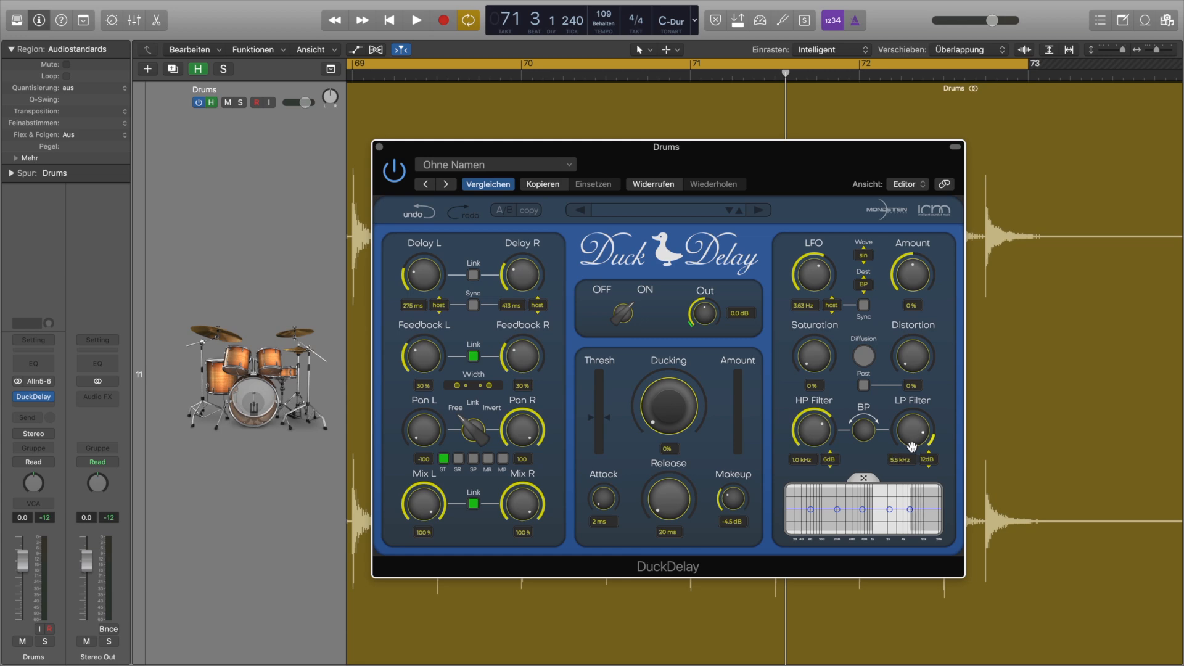
pyautogui.moveTo(826, 434); pyautogui.dragTo(818, 456)
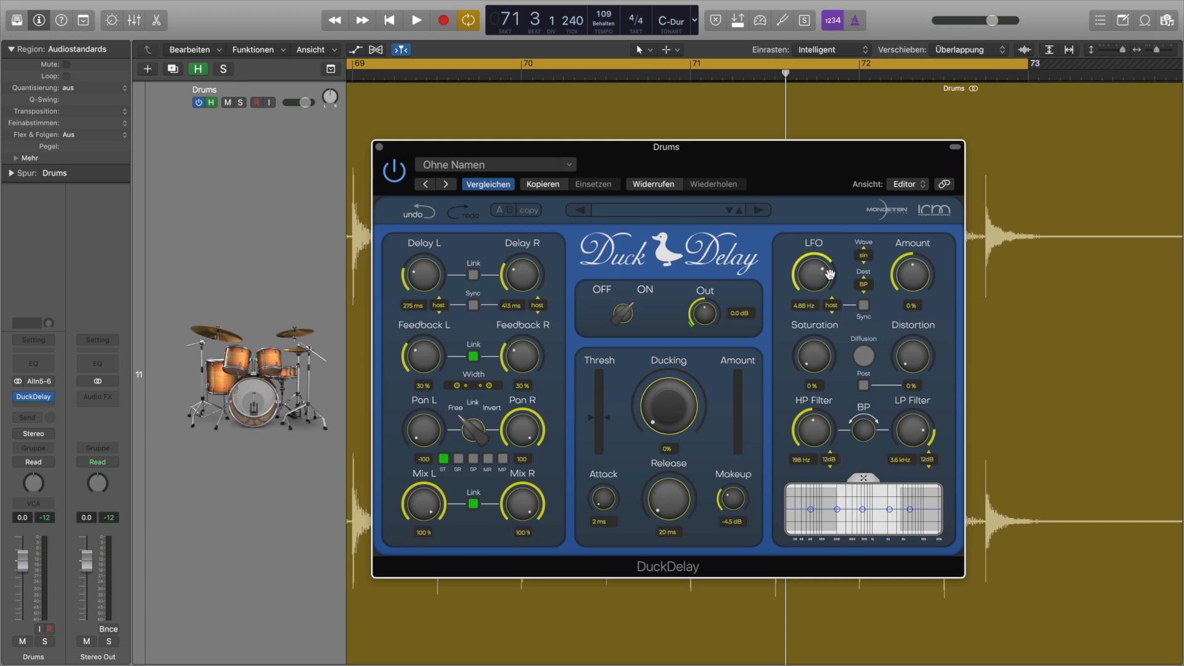
# - Try syncing the LFO to the host tempo at a 1/8 division, and turn the sync back off
pyautogui.click(832, 304)
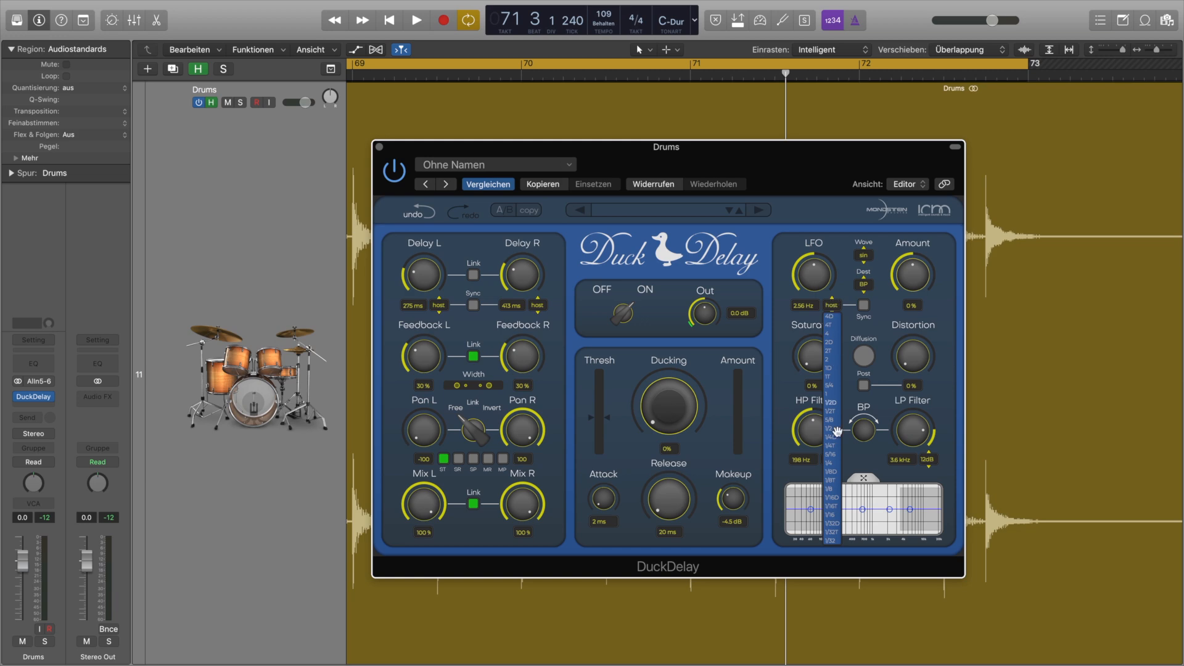
pyautogui.click(832, 490)
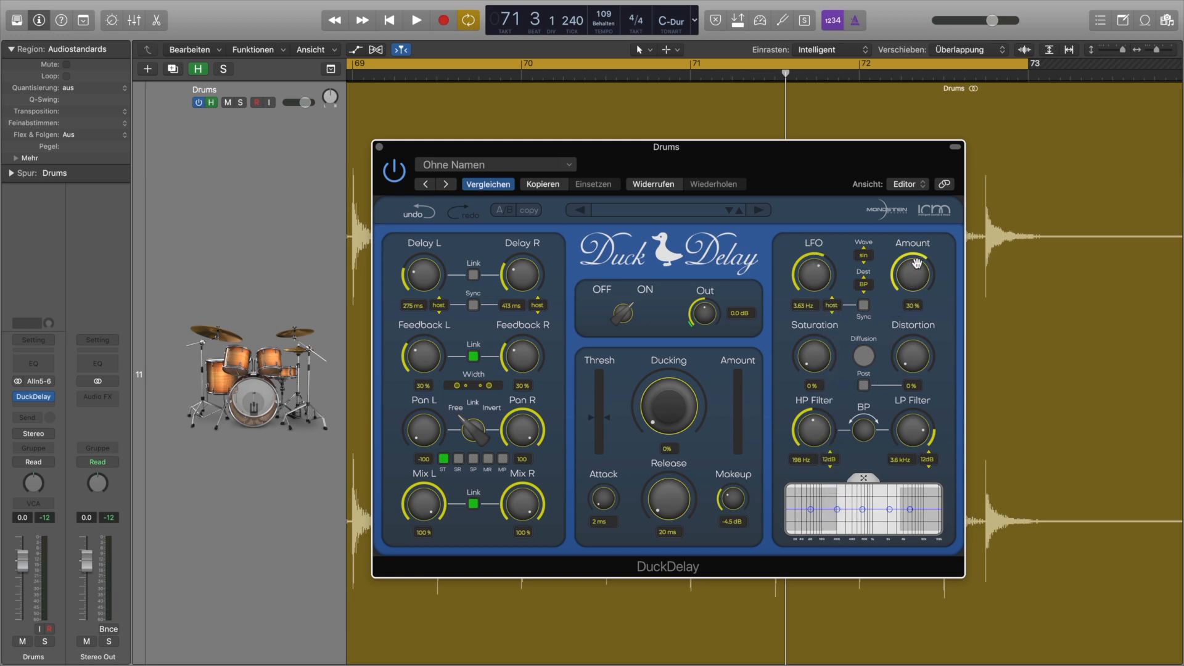
pyautogui.click(864, 306)
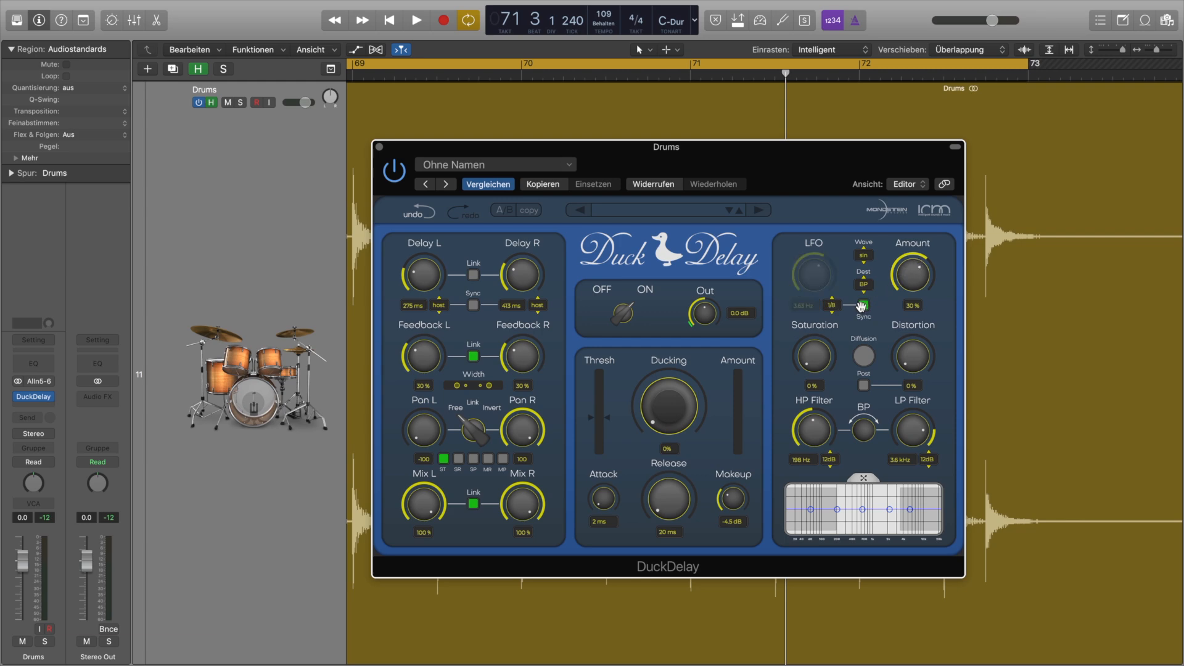
pyautogui.click(862, 305)
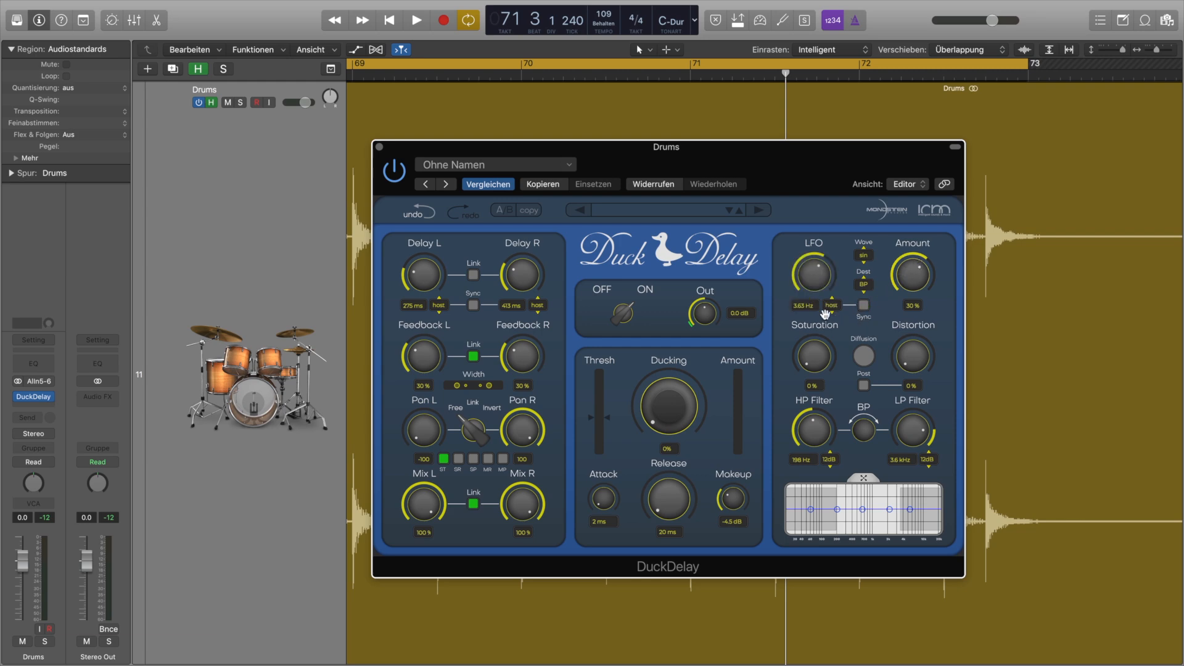
# - Check the LFO wave and destination choices, and raise the LFO amount to 50 % while the drums play
pyautogui.click(864, 255)
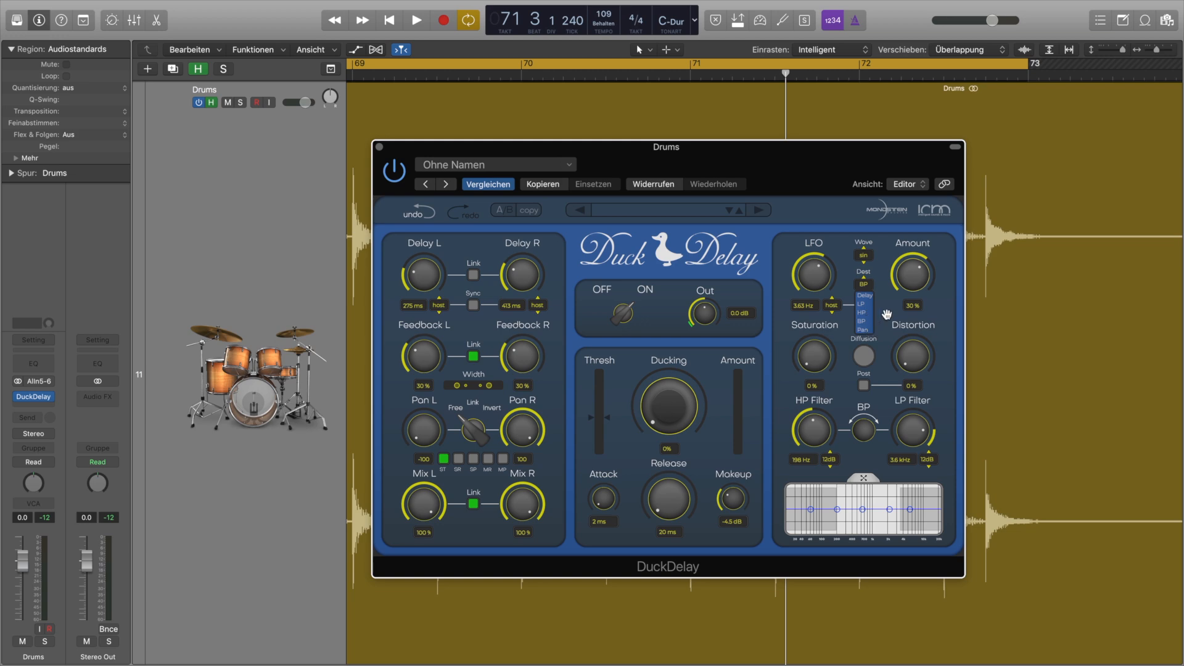
pyautogui.click(887, 314)
pyautogui.press('space')
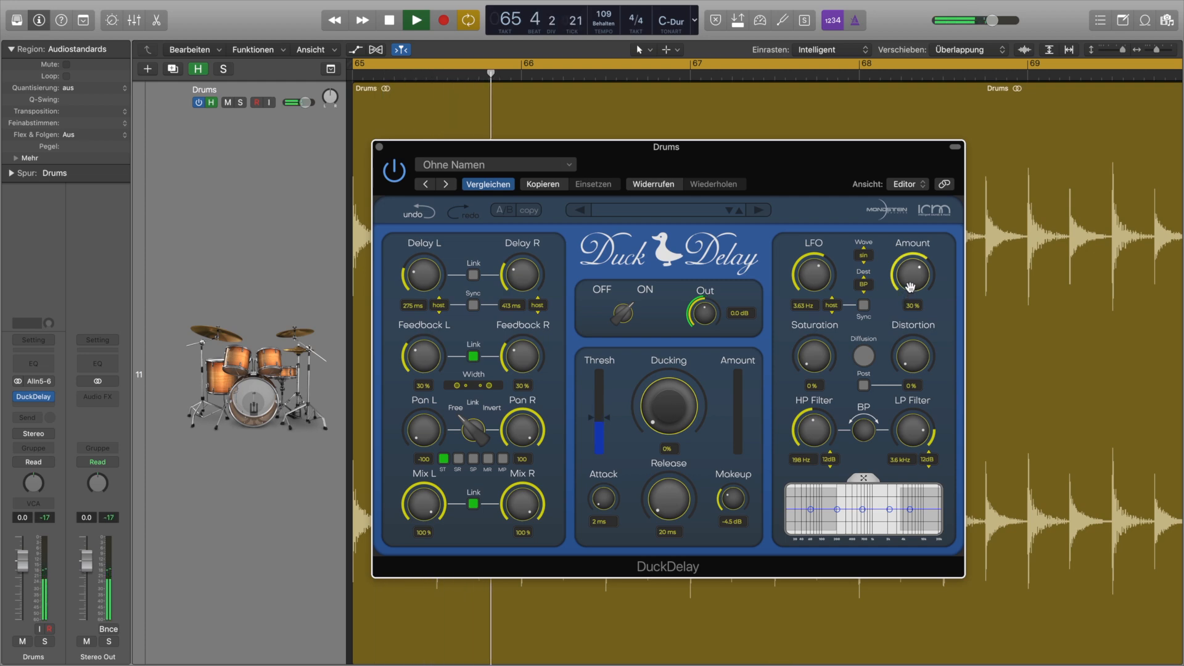
pyautogui.moveTo(910, 286); pyautogui.dragTo(912, 277)
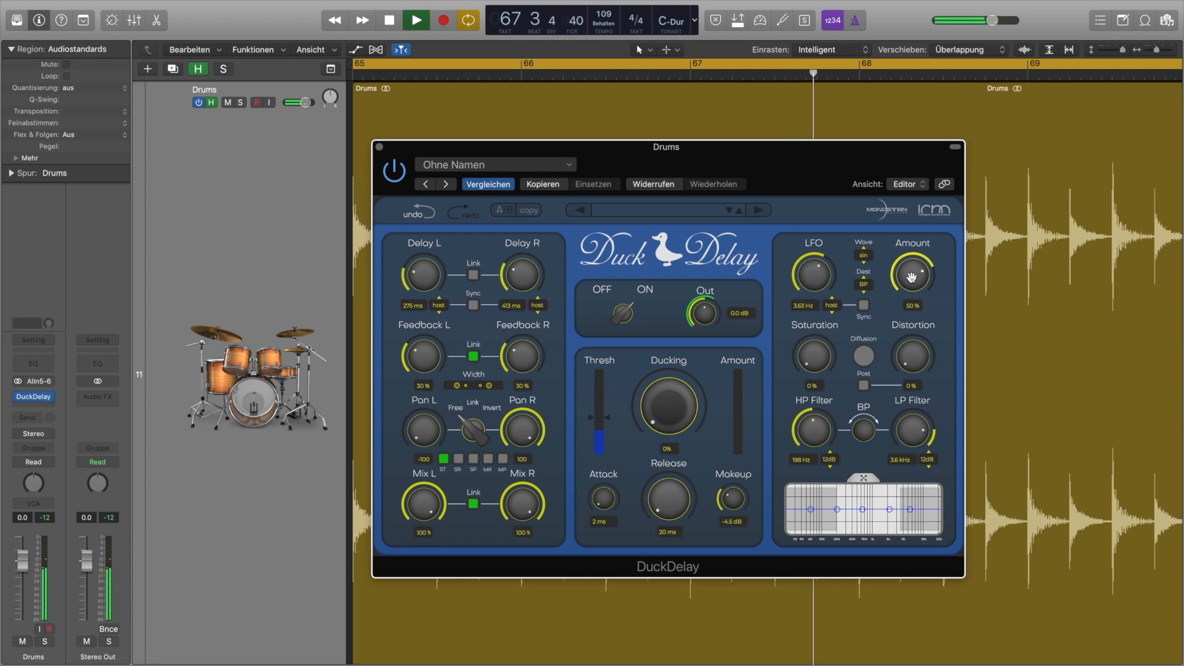
# - Audition Pan and Delay as LFO destinations during playback, and return the destination to BP
pyautogui.click(864, 285)
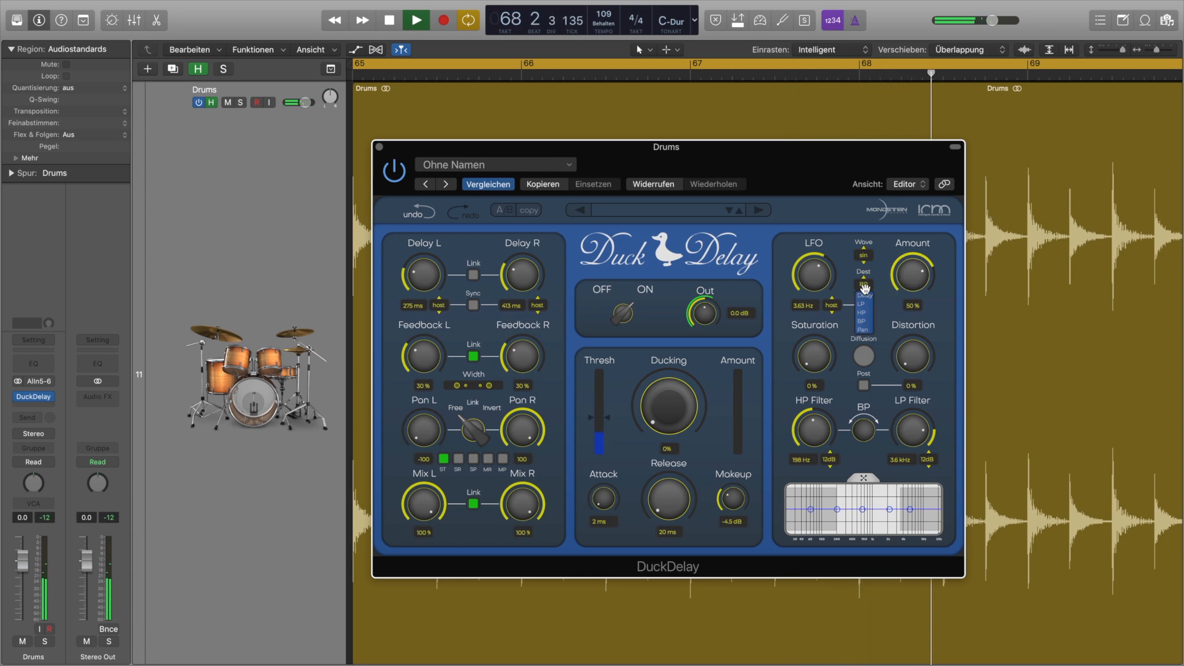
pyautogui.click(867, 328)
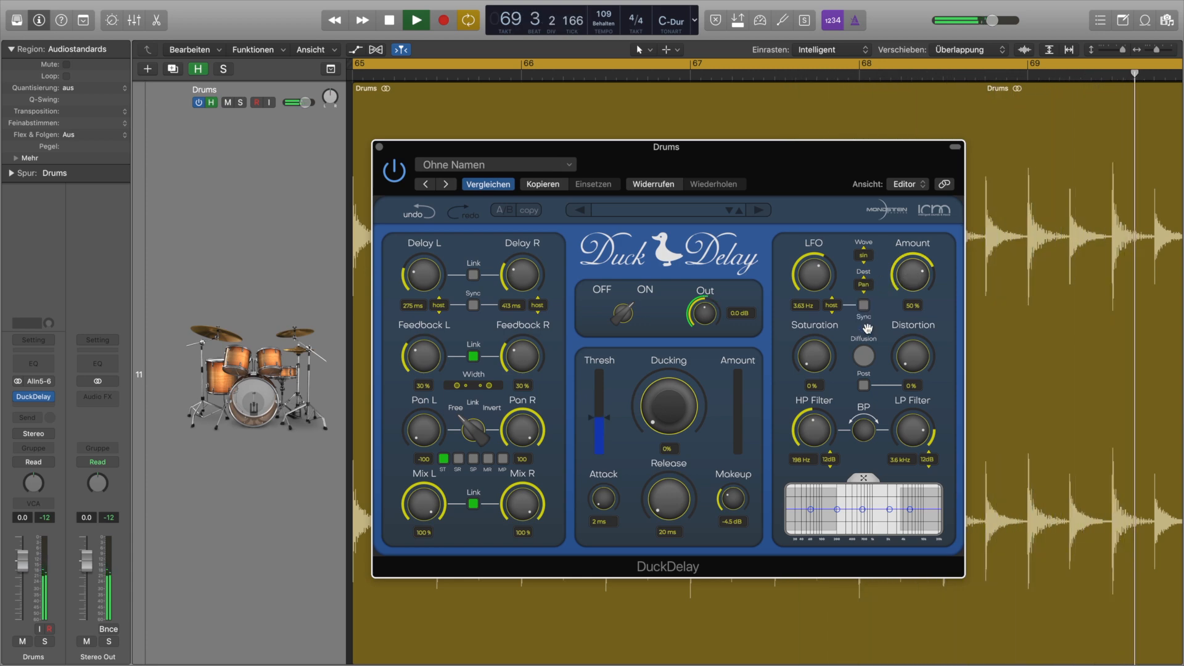
pyautogui.click(864, 285)
pyautogui.click(863, 295)
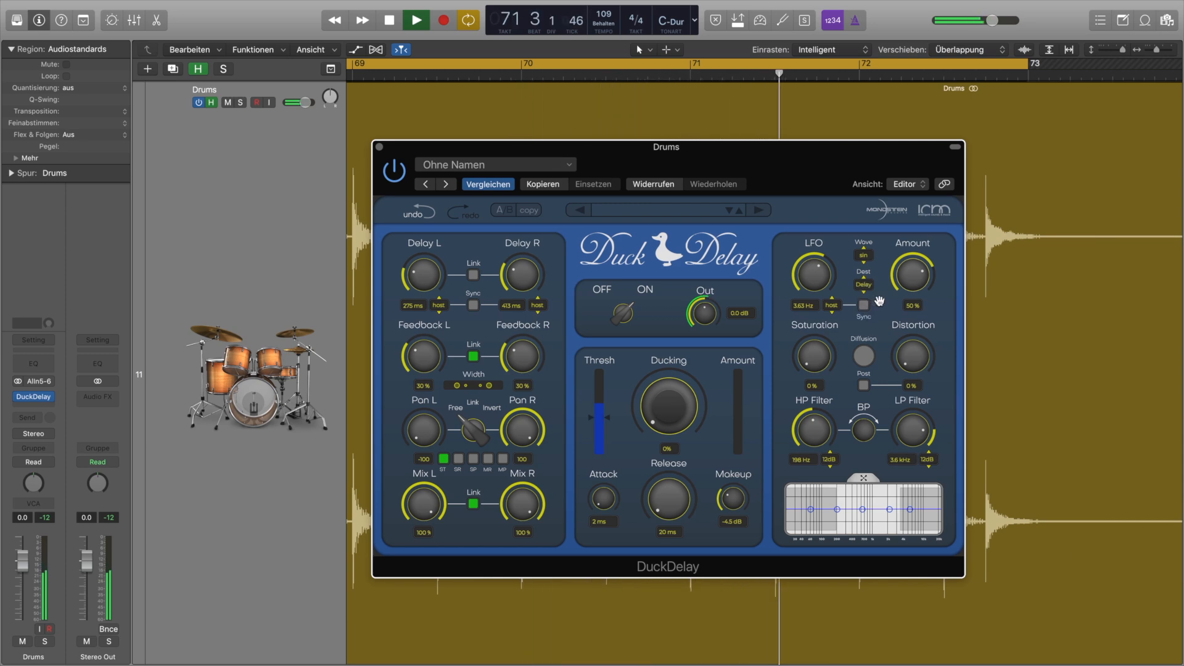
pyautogui.click(866, 284)
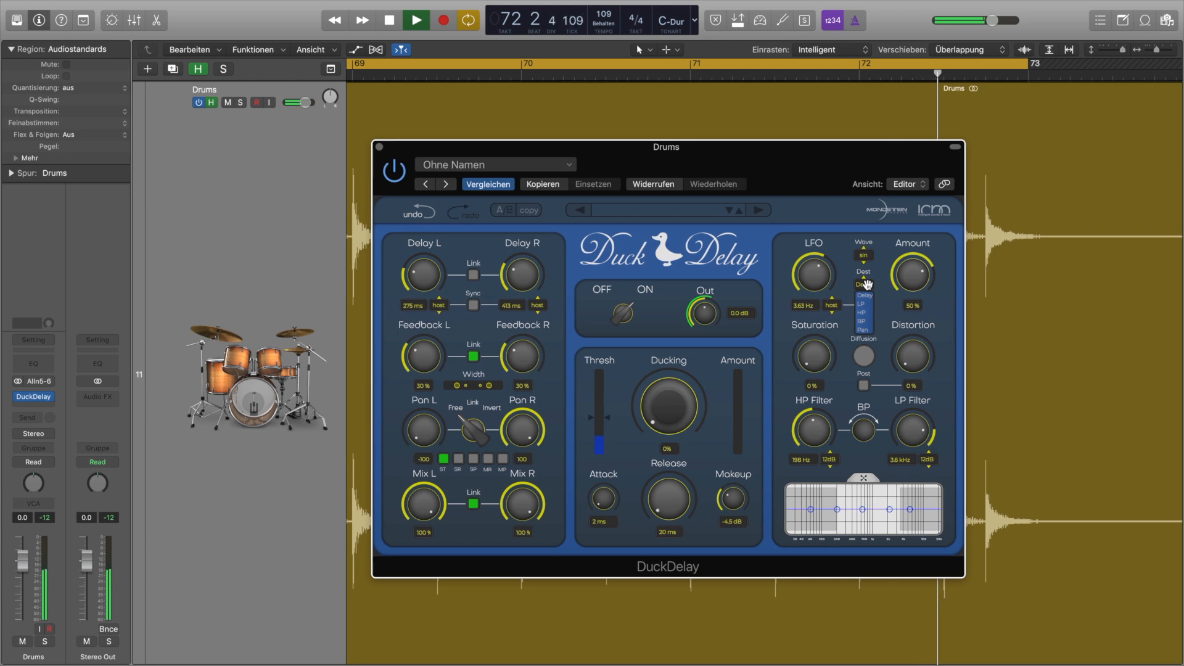
pyautogui.click(867, 321)
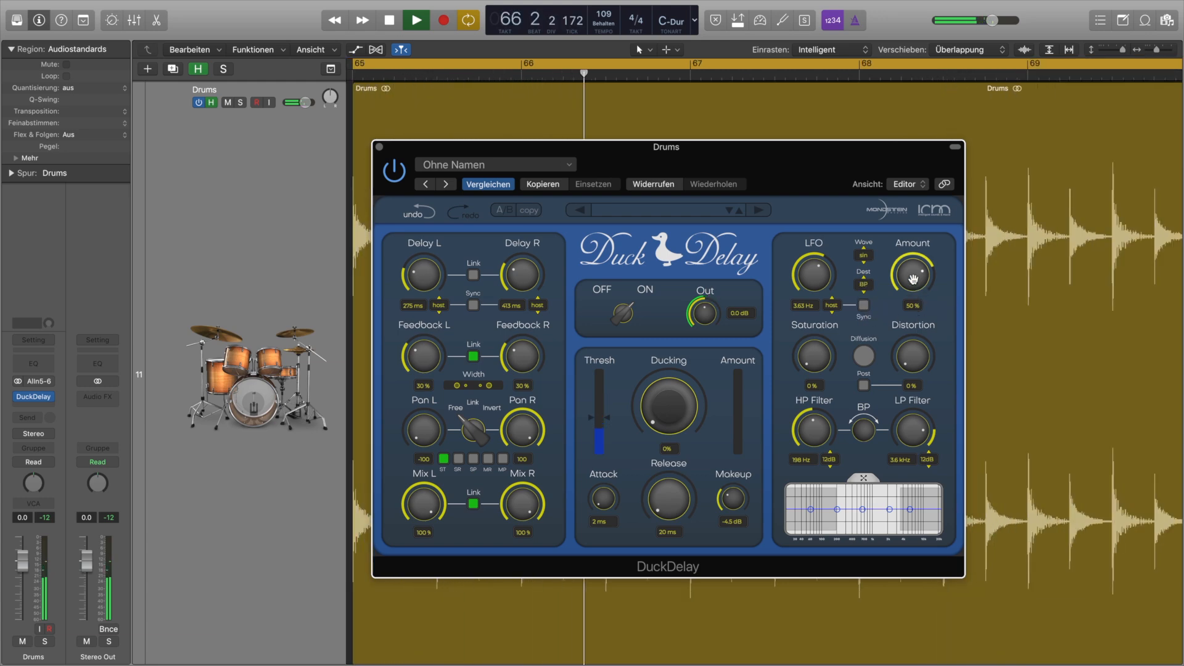
# - Try an LFO amount of -39 %, settle on 22 %, and stop playback
pyautogui.moveTo(913, 278); pyautogui.dragTo(912, 335)
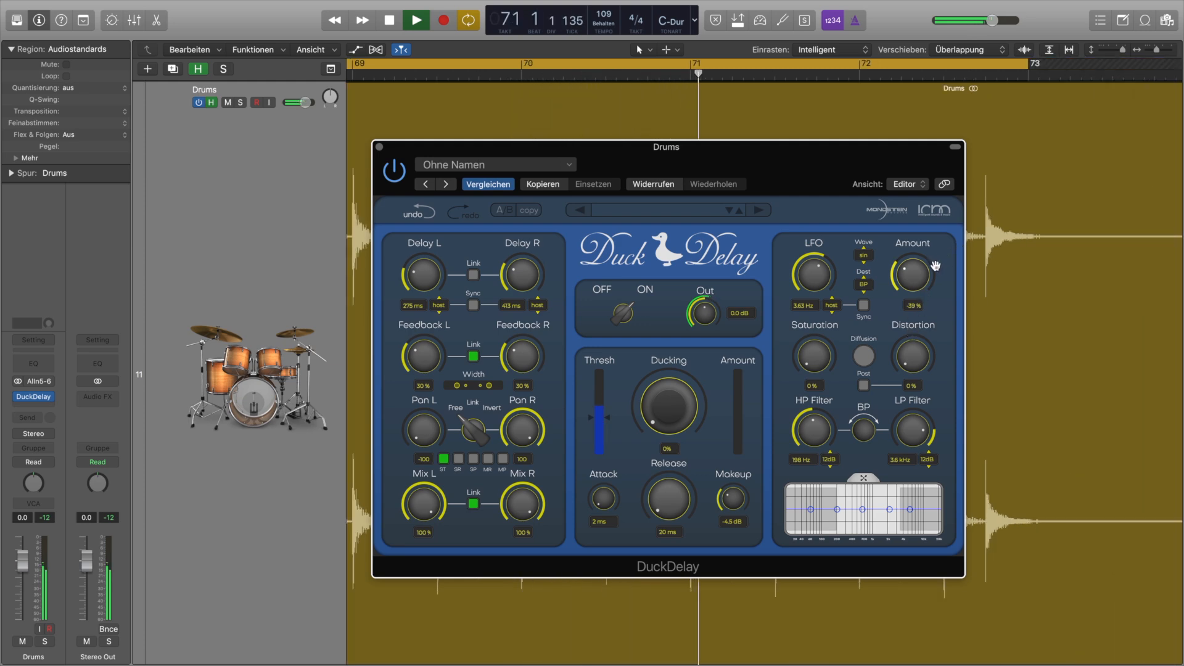
pyautogui.moveTo(936, 266); pyautogui.dragTo(942, 234)
pyautogui.press('space')
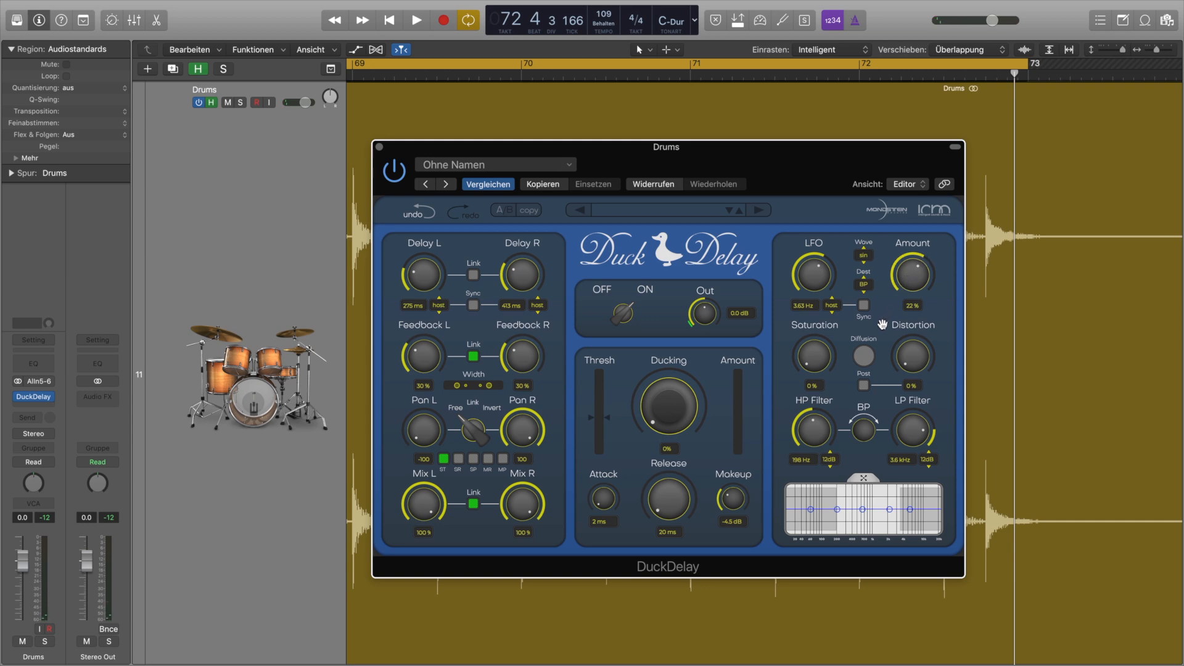
# - During playback, set Saturation to 64 % and Distortion to 13 % with the Post option enabled
pyautogui.press('space')
pyautogui.moveTo(826, 347); pyautogui.dragTo(845, 301)
pyautogui.moveTo(923, 359); pyautogui.dragTo(899, 365)
pyautogui.click(864, 385)
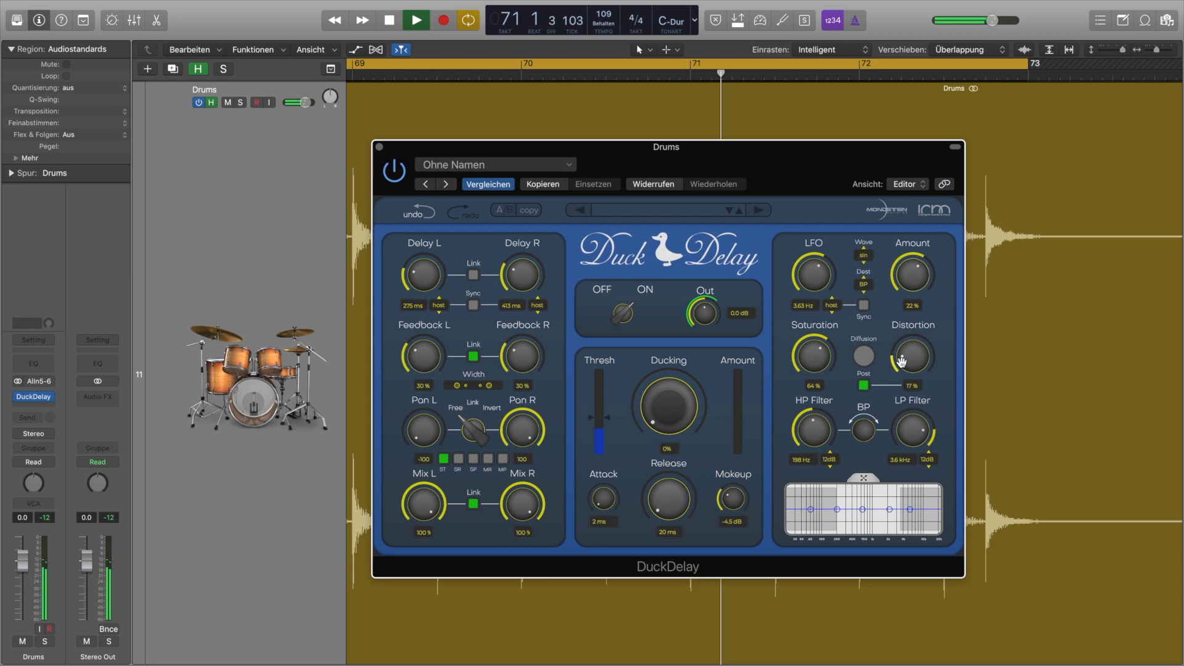
pyautogui.moveTo(905, 352); pyautogui.dragTo(900, 364)
# - Audition the Diffusion effect on the delay, switch it off again, and stop playback
pyautogui.click(865, 356)
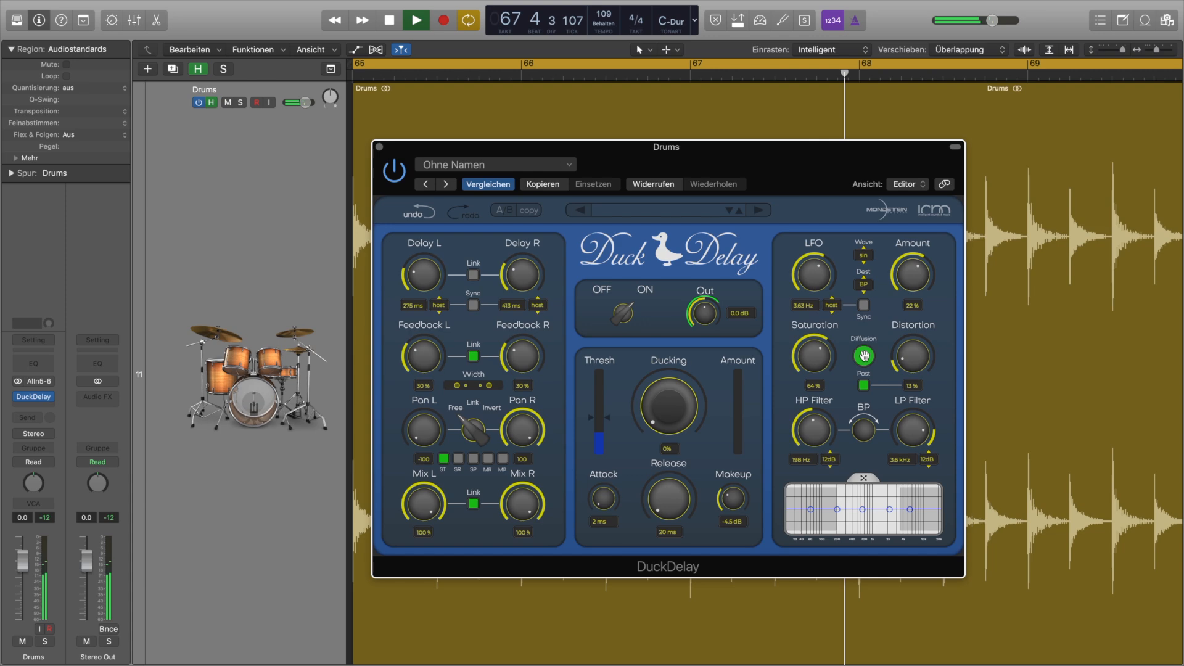
pyautogui.click(864, 356)
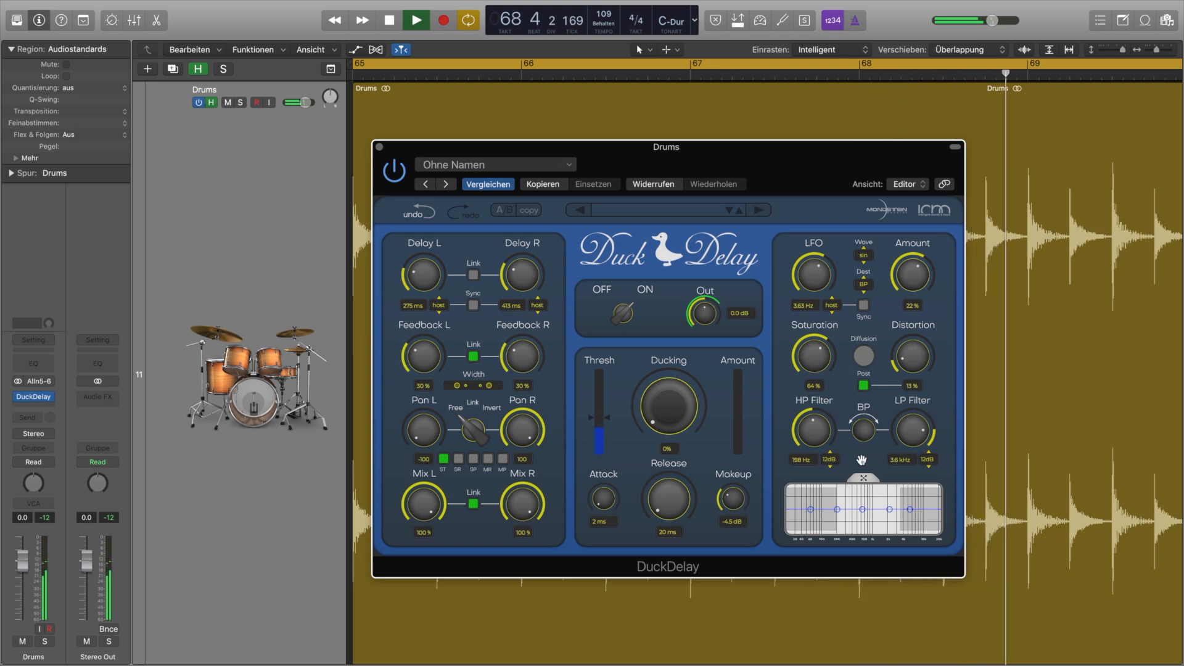
pyautogui.press('space')
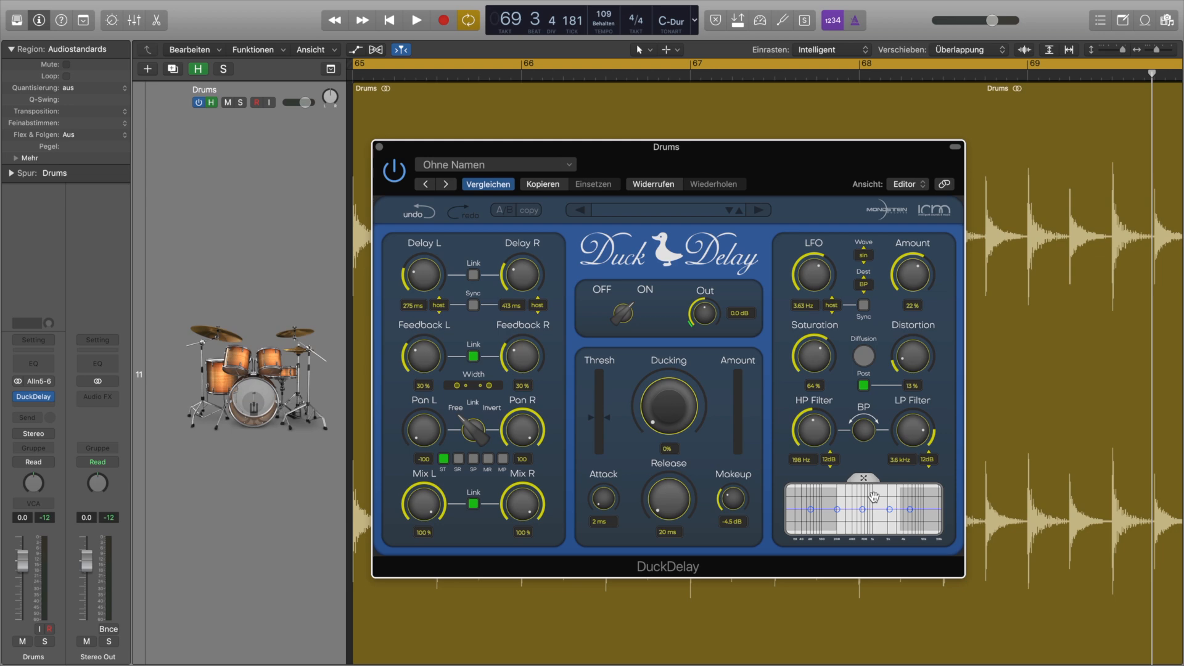
# - While the drums play, cut the middle EQ band at about 600 Hz in the enlarged equalizer view, and close that view
pyautogui.press('space')
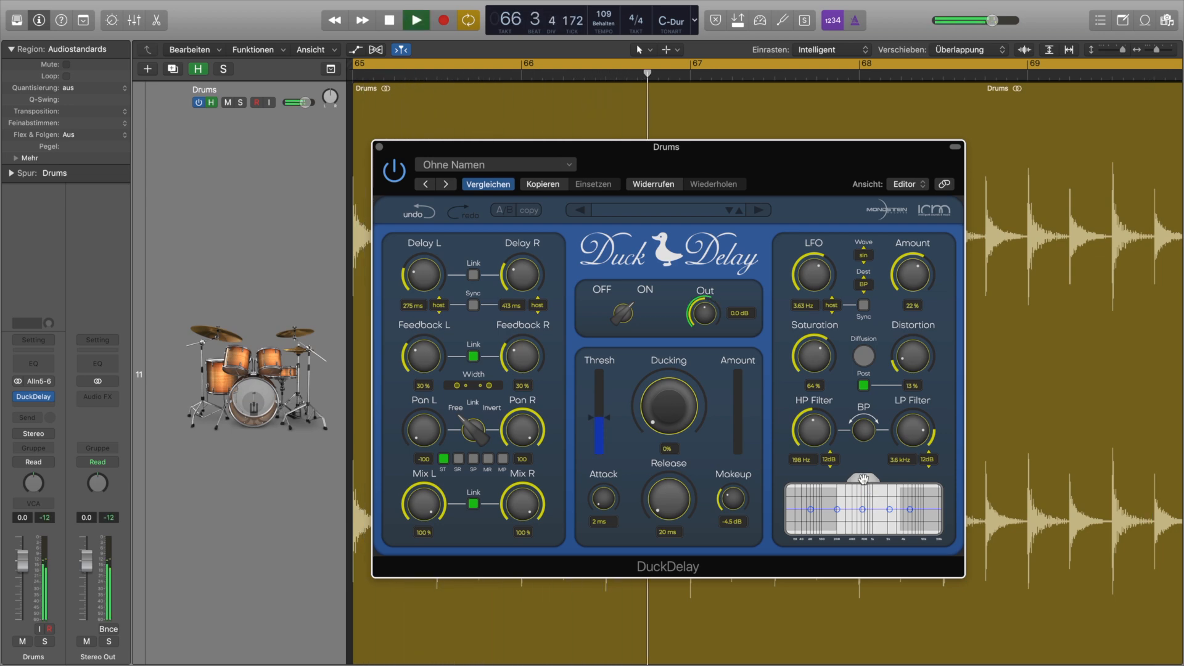
pyautogui.click(863, 479)
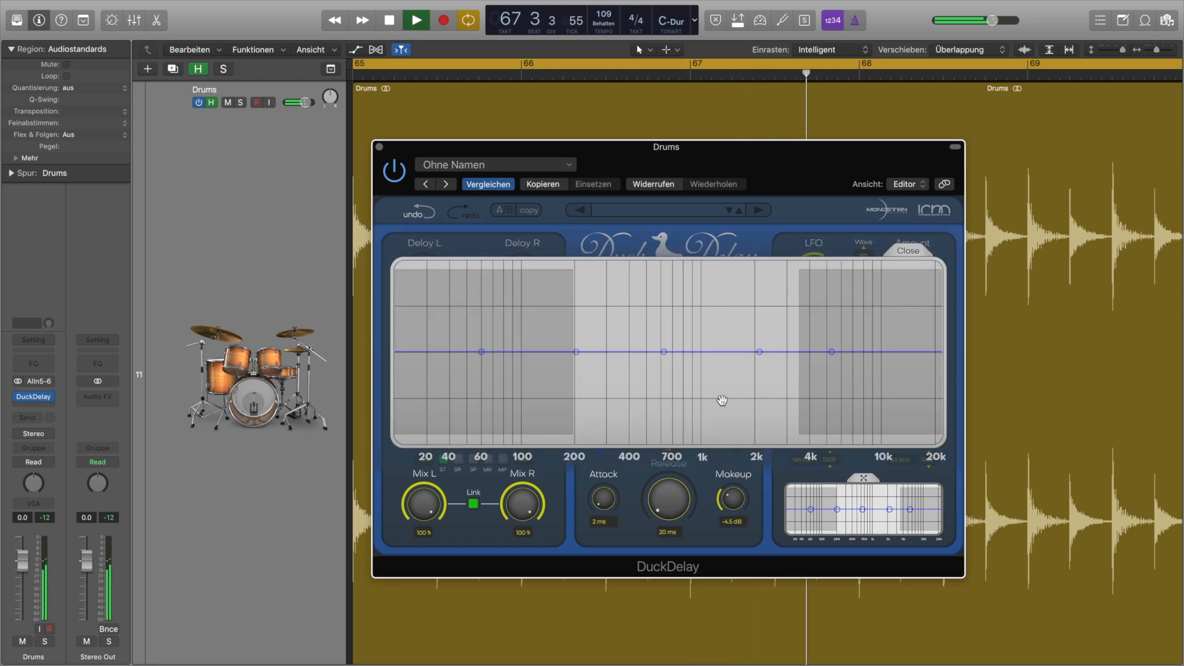
pyautogui.moveTo(664, 352); pyautogui.dragTo(662, 382)
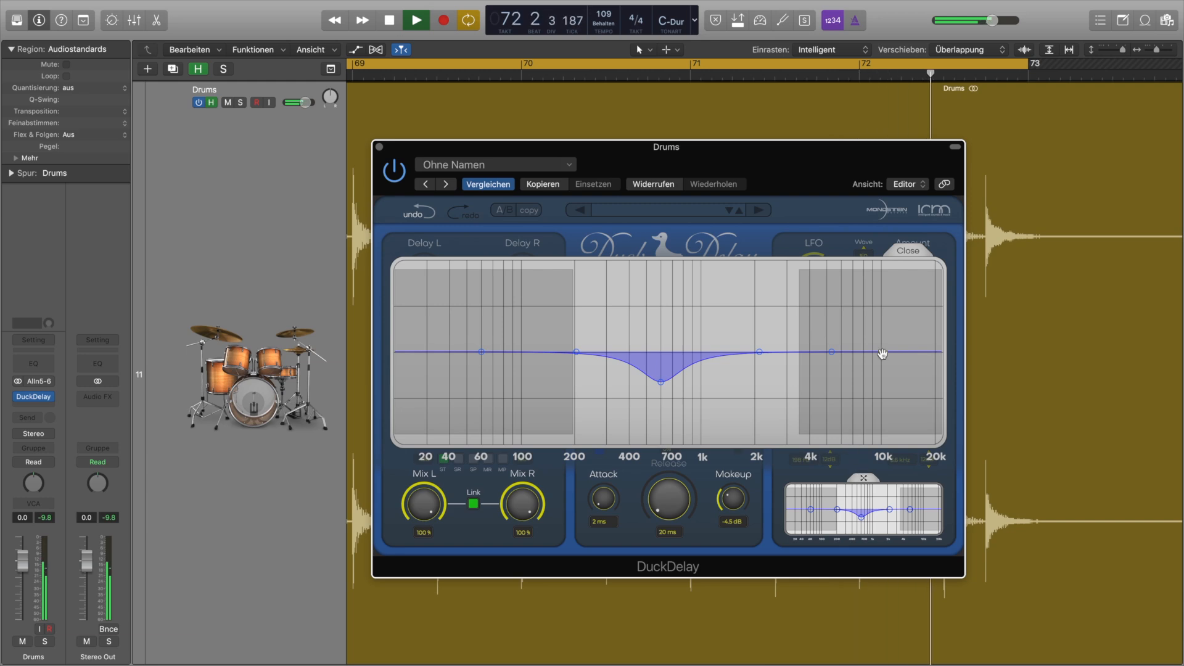
pyautogui.click(908, 250)
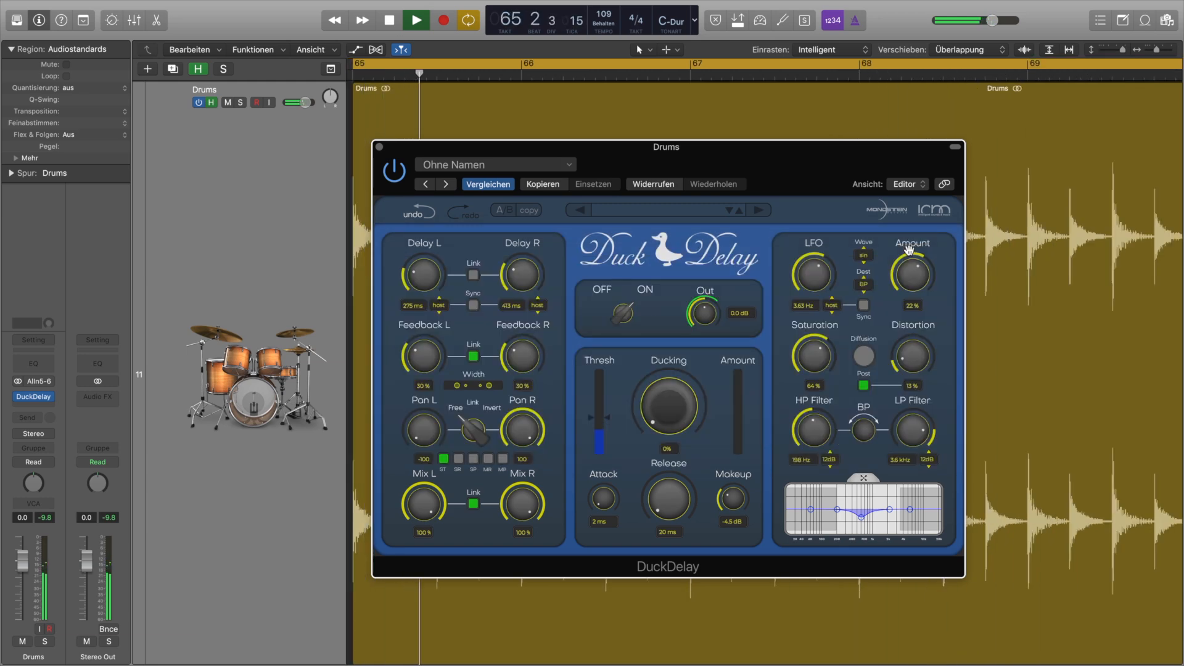
pyautogui.press('space')
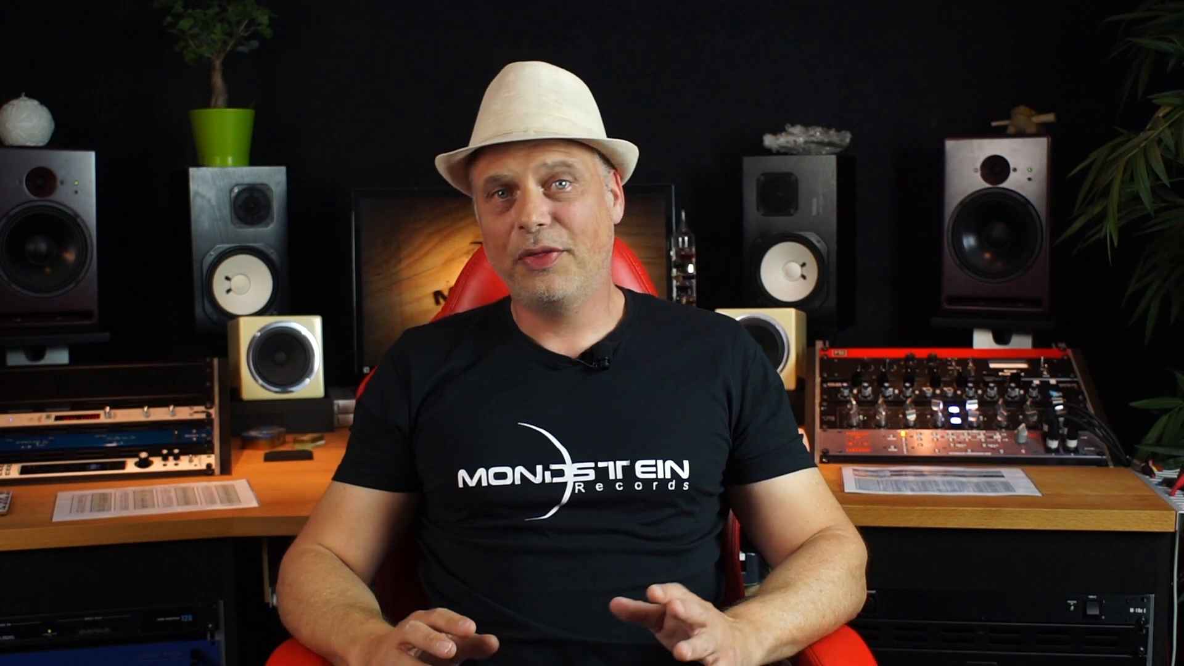